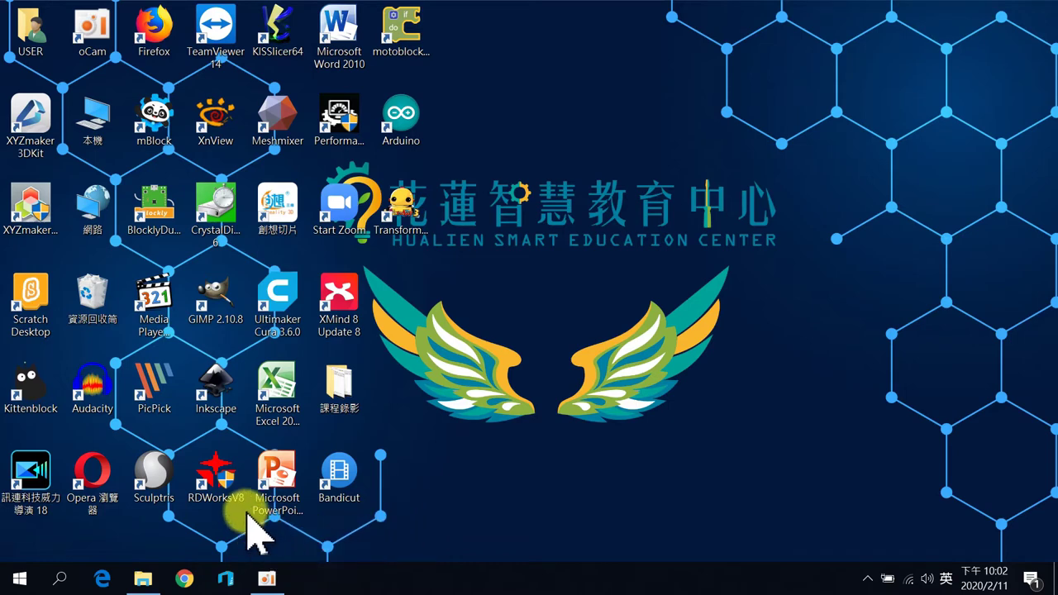
Find RDWorksV8 with the system search and launch it
click(233, 496)
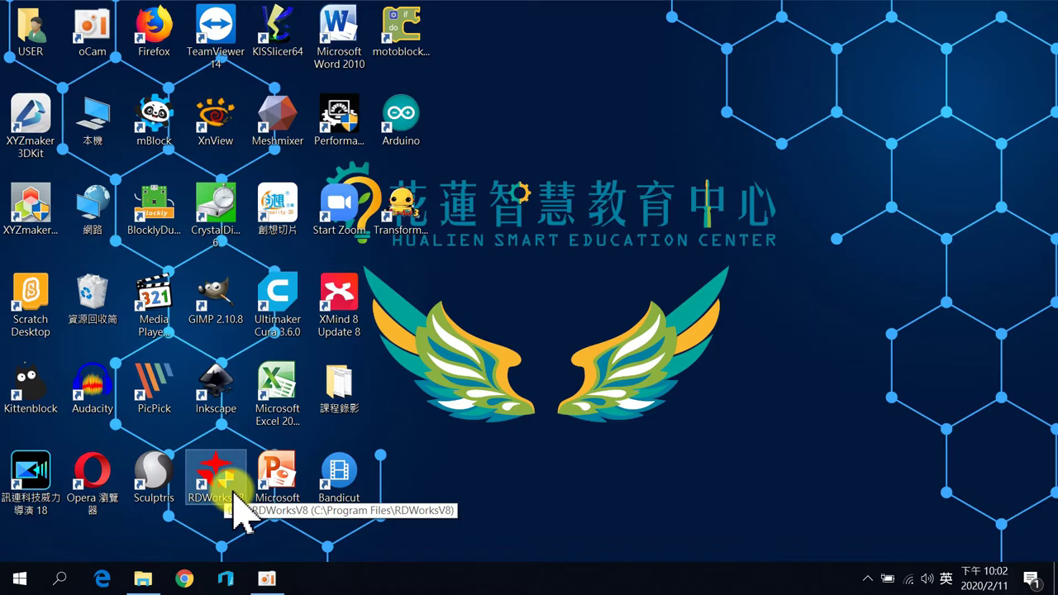
key(super)
text(rd)
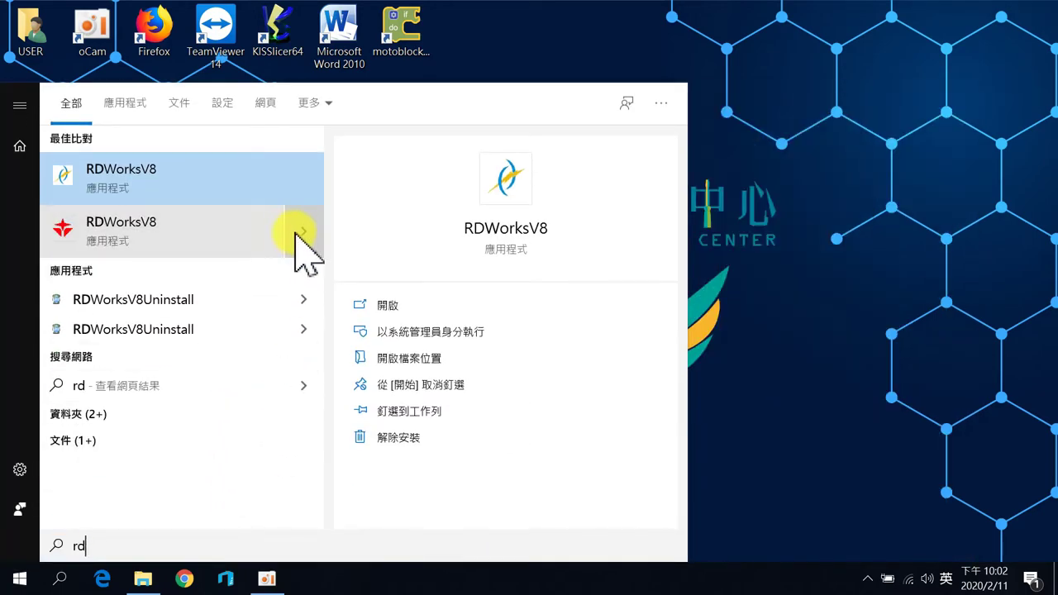
click(300, 233)
click(507, 231)
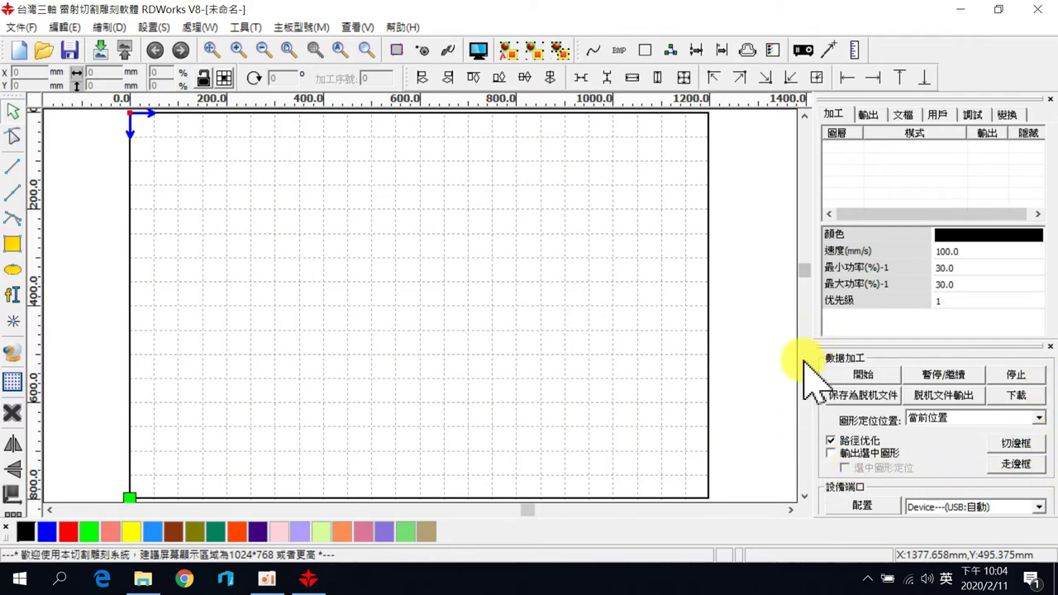
click(862, 376)
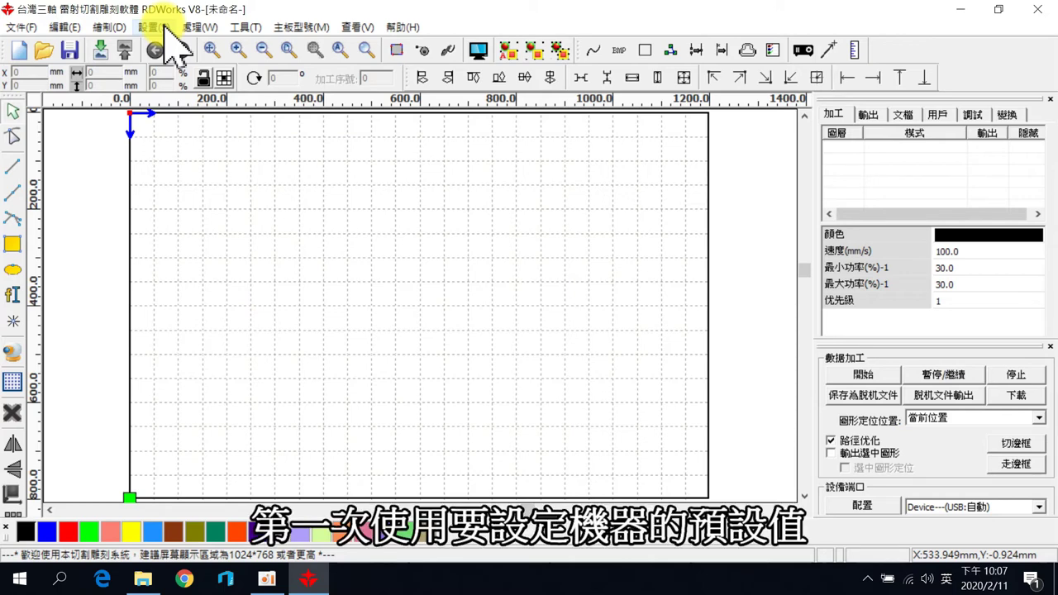
Check the machine origin and laser head position in the system settings
click(164, 27)
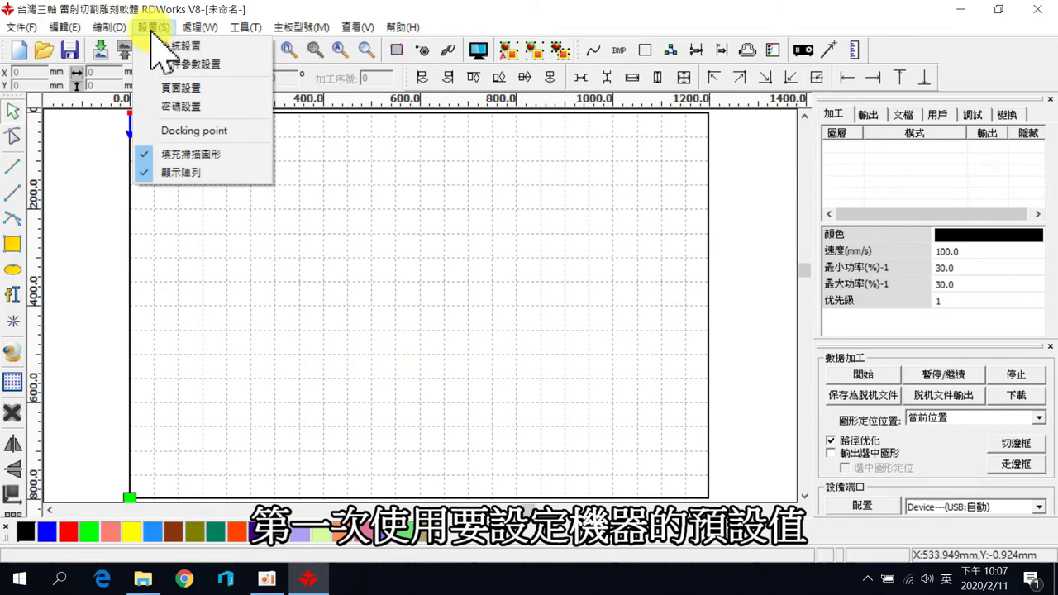
click(212, 46)
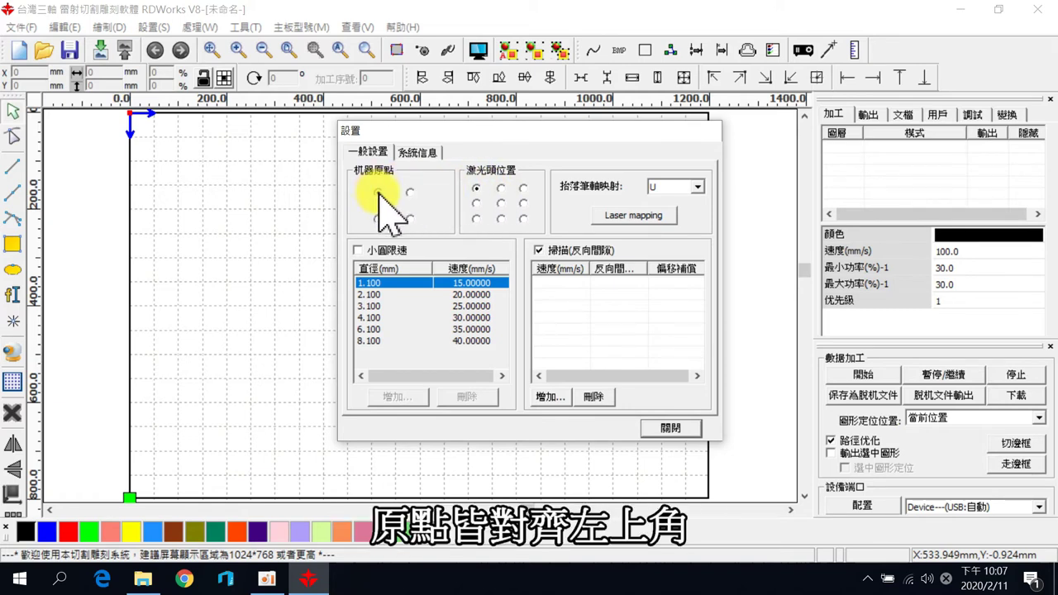
click(657, 430)
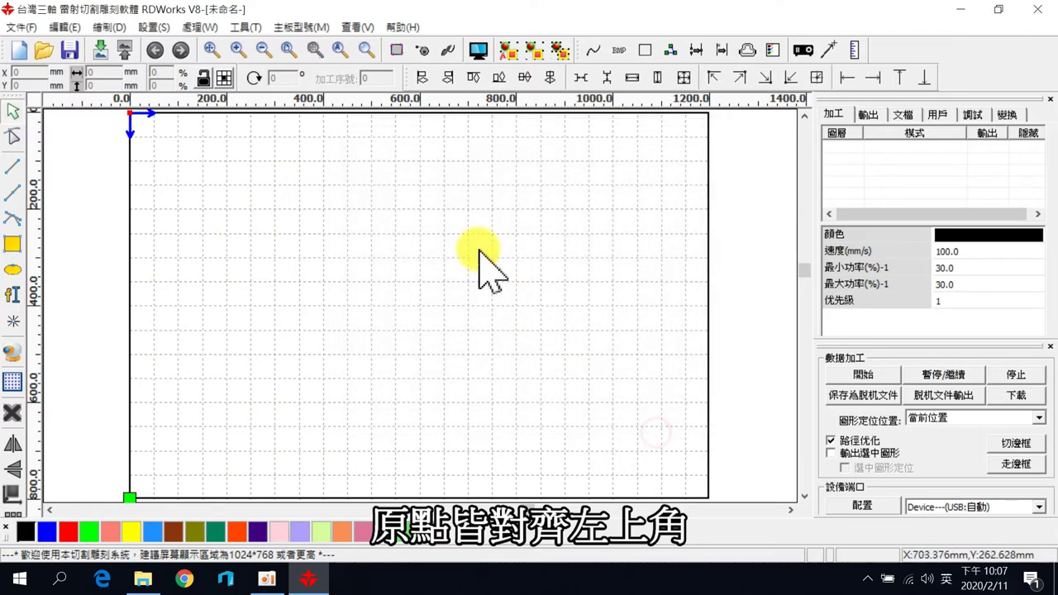
Set the page size of the work area to 600 mm wide and 400 mm high
click(162, 27)
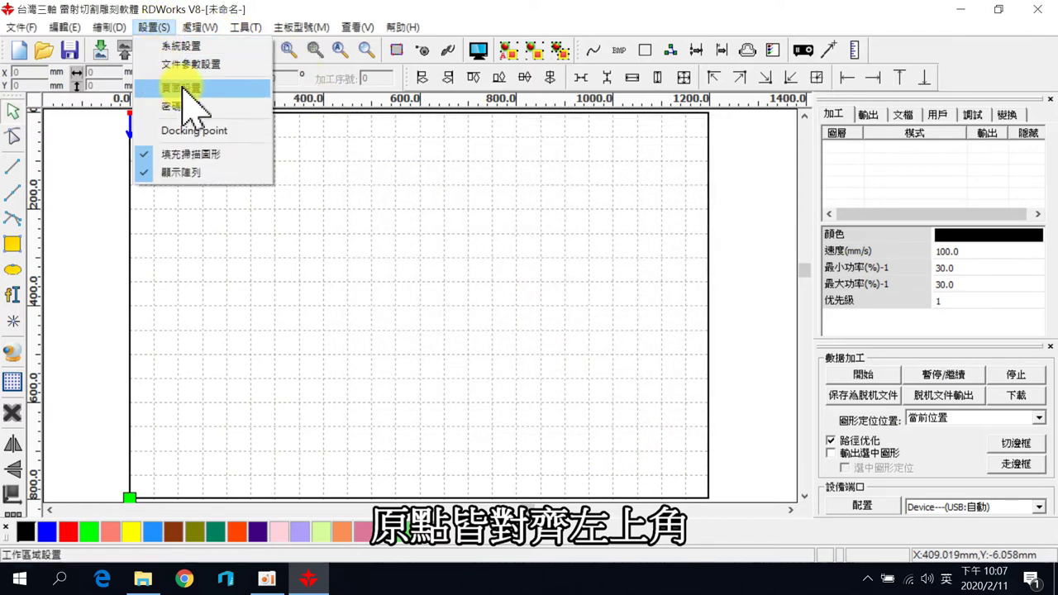
click(195, 87)
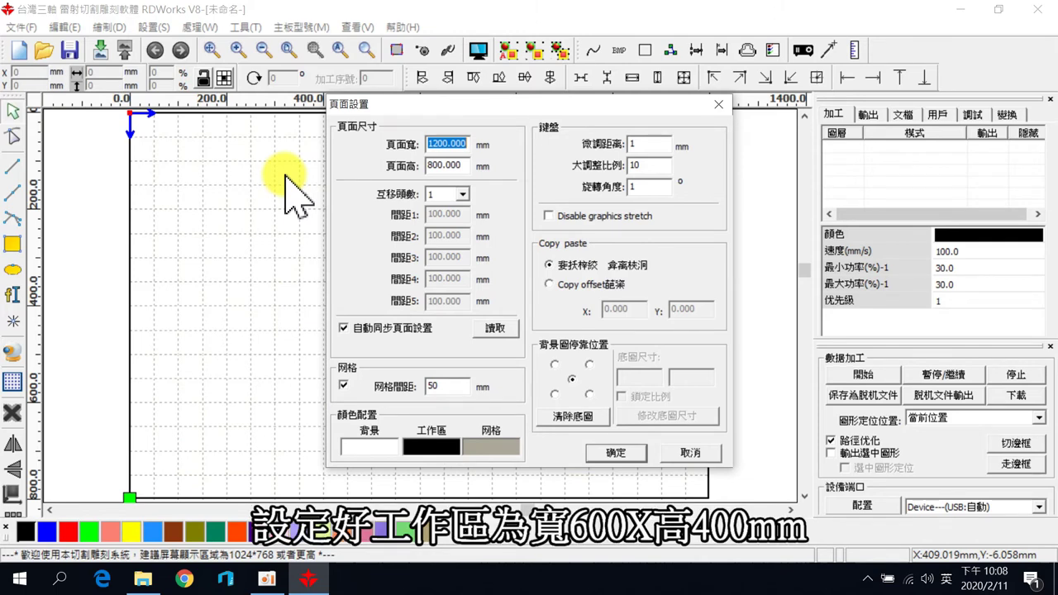
double_click(449, 144)
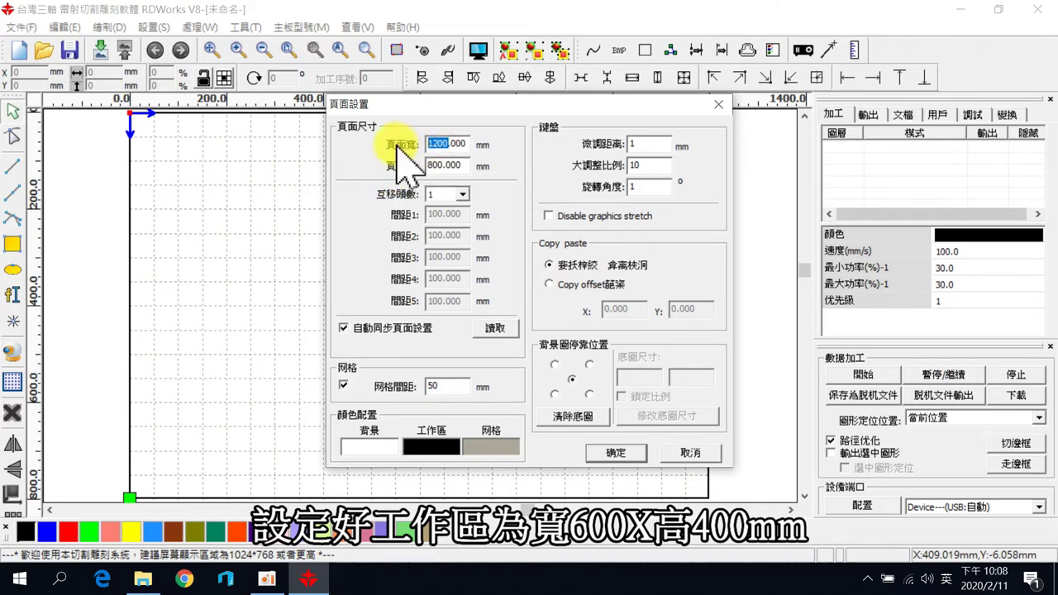
text(600)
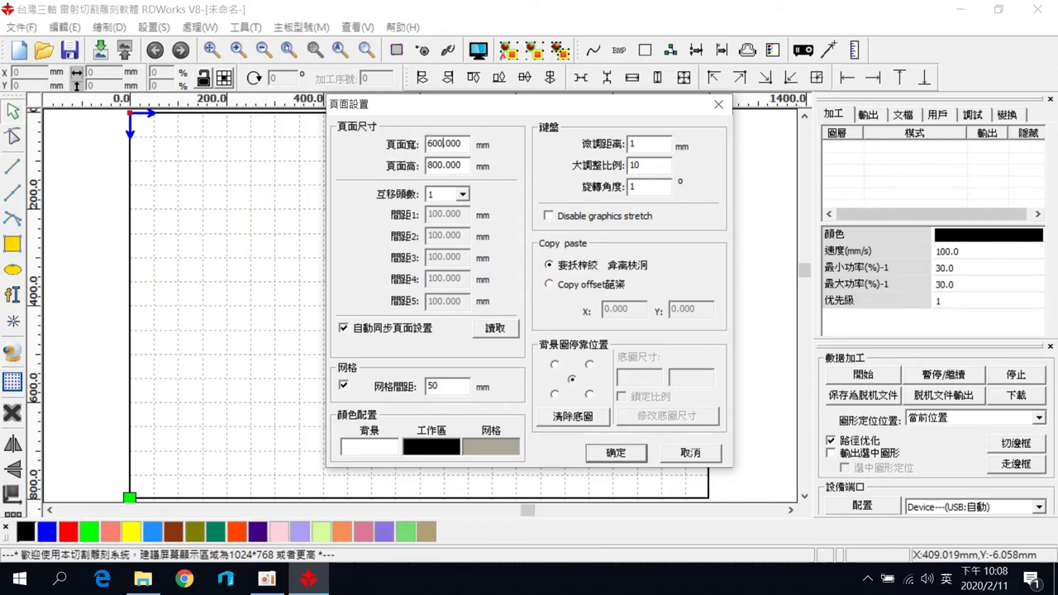
double_click(434, 165)
text(4)
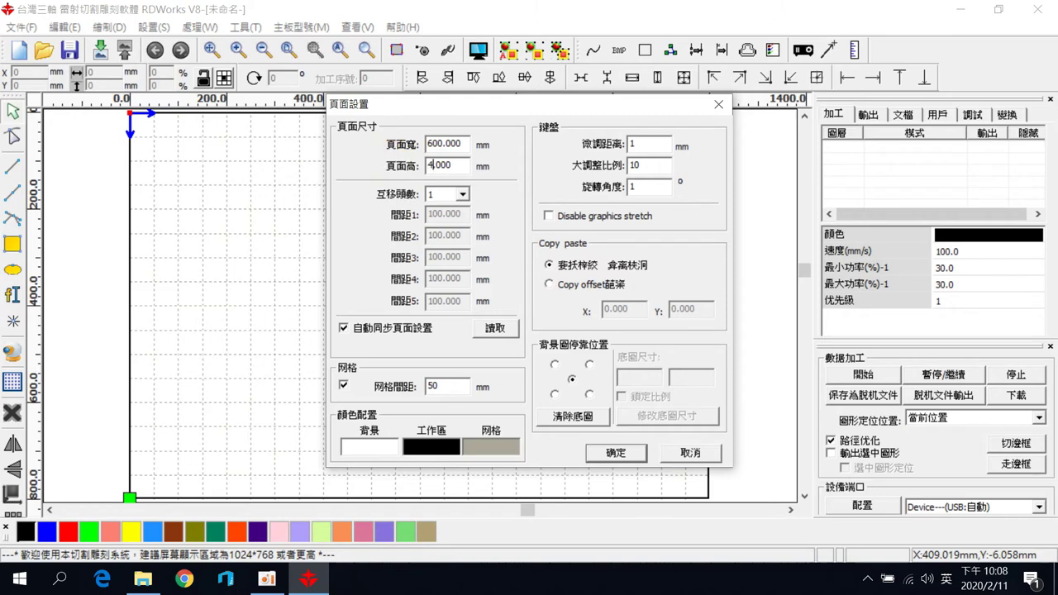
click(616, 453)
click(615, 454)
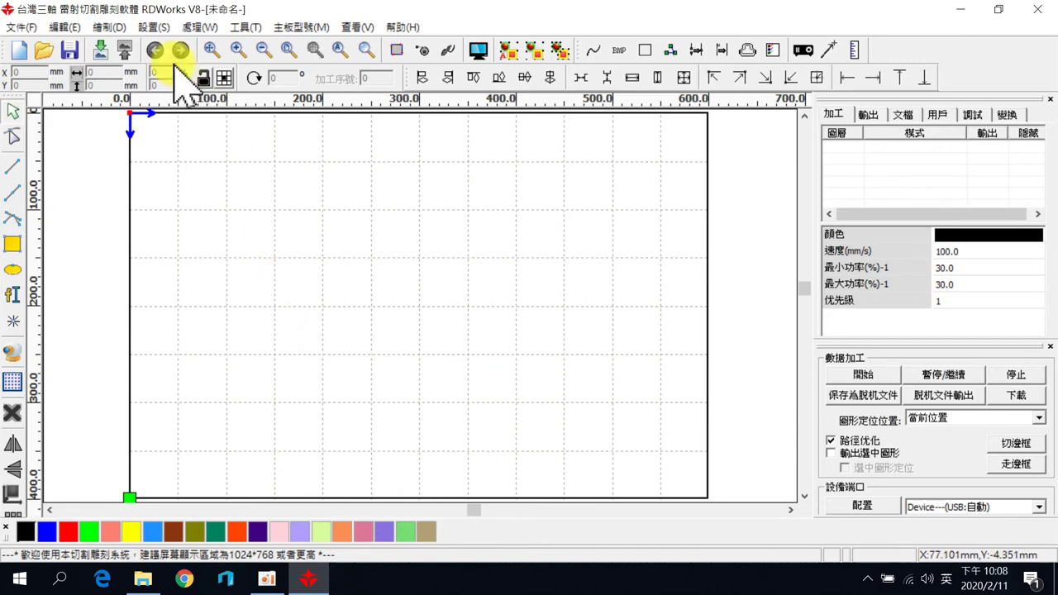
Disable the filled display of scan graphics (填充掃描圖形)
click(154, 27)
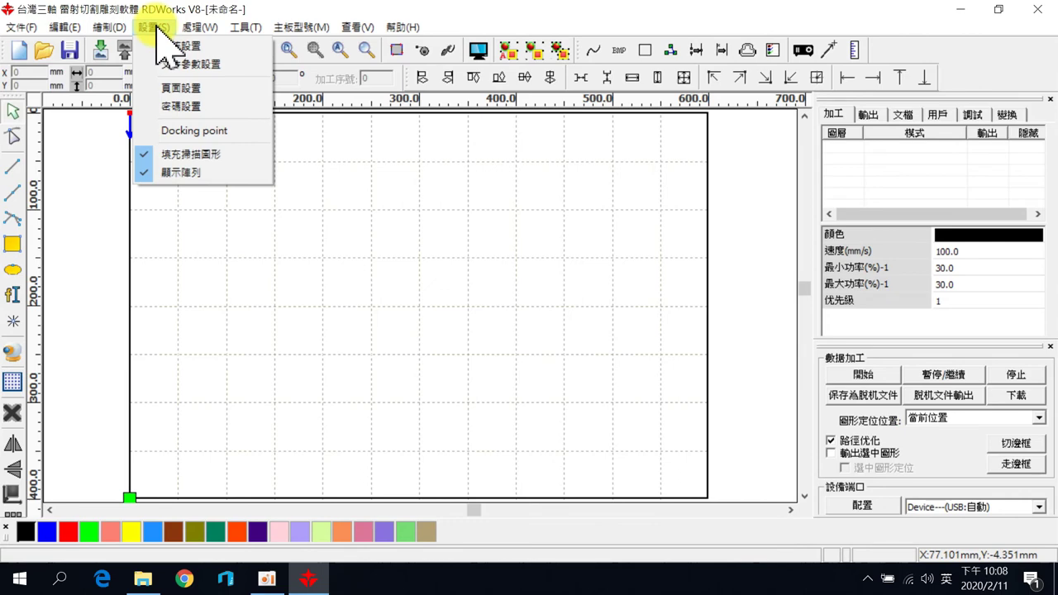
click(201, 156)
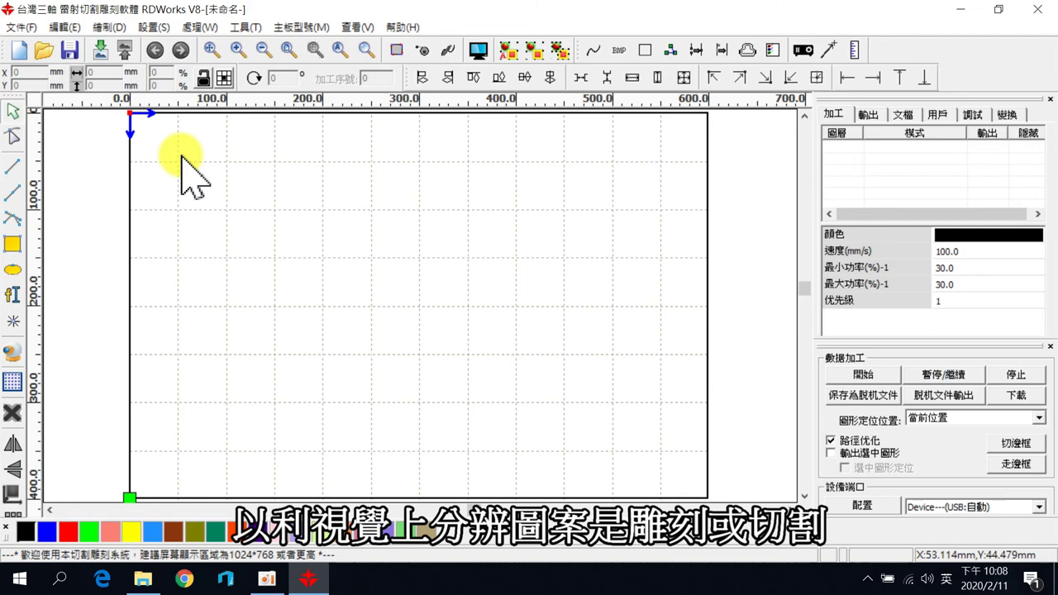
Draw two green rectangles side by side in the upper part of the work area, the right one about 88 by 81 mm
click(89, 531)
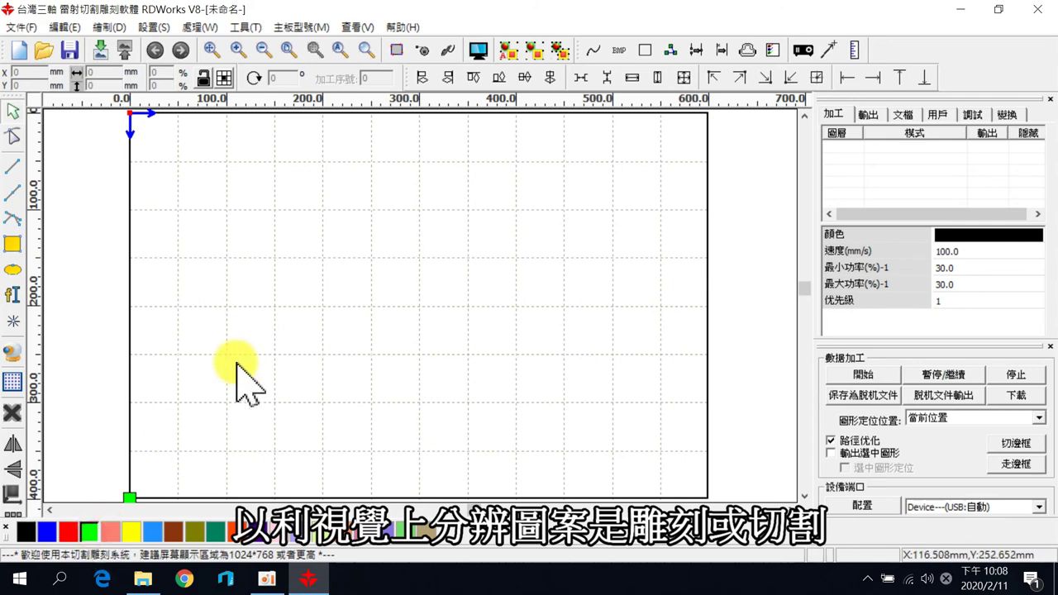
click(12, 244)
drag(215, 192, 301, 269)
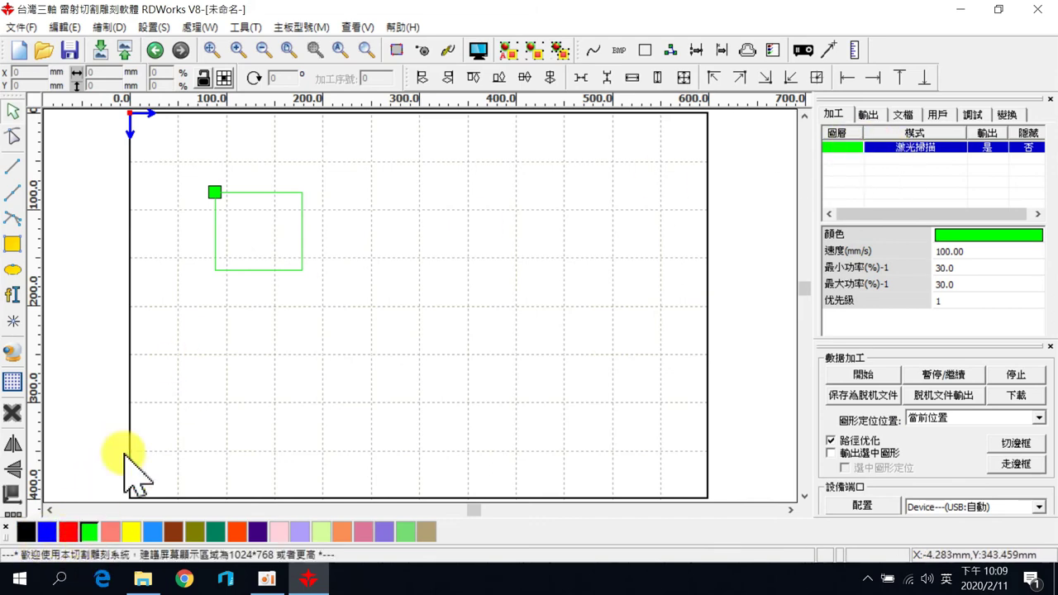
click(13, 244)
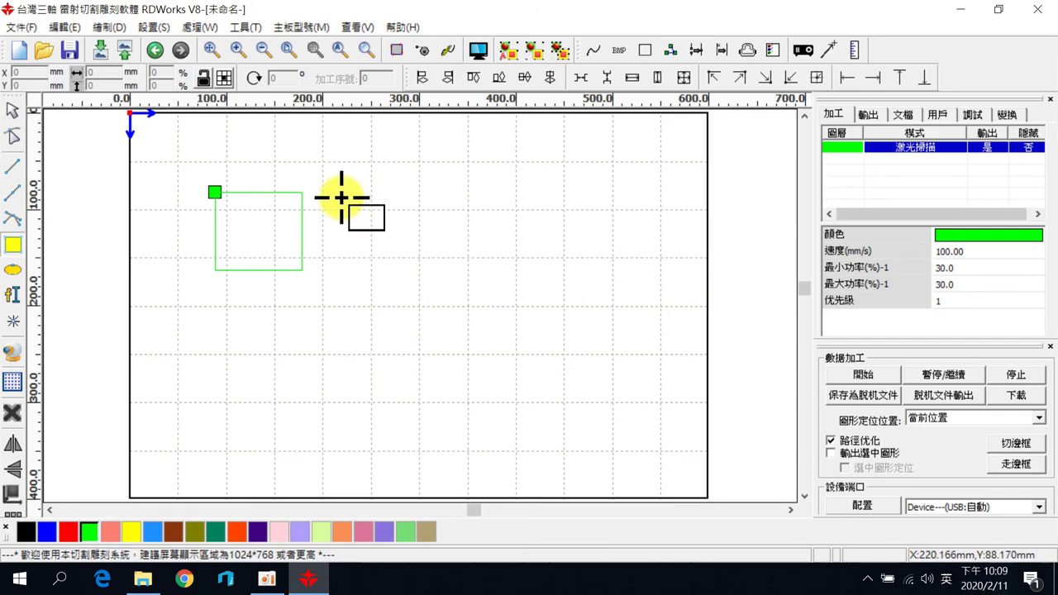
drag(341, 192, 427, 271)
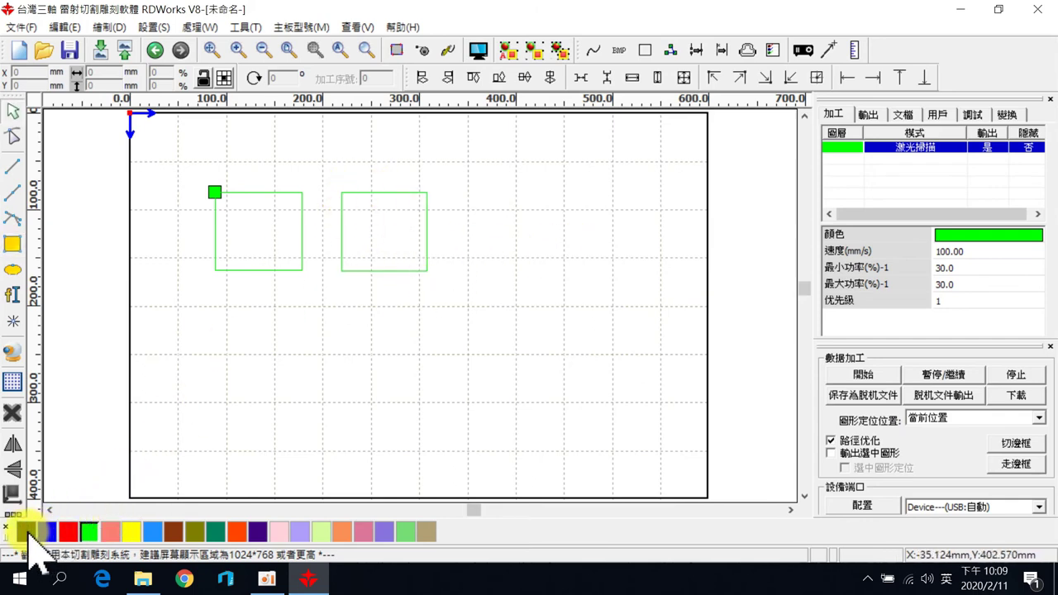
Change the right rectangle to the black layer, then deselect it and select the green layer in the layer list
click(406, 193)
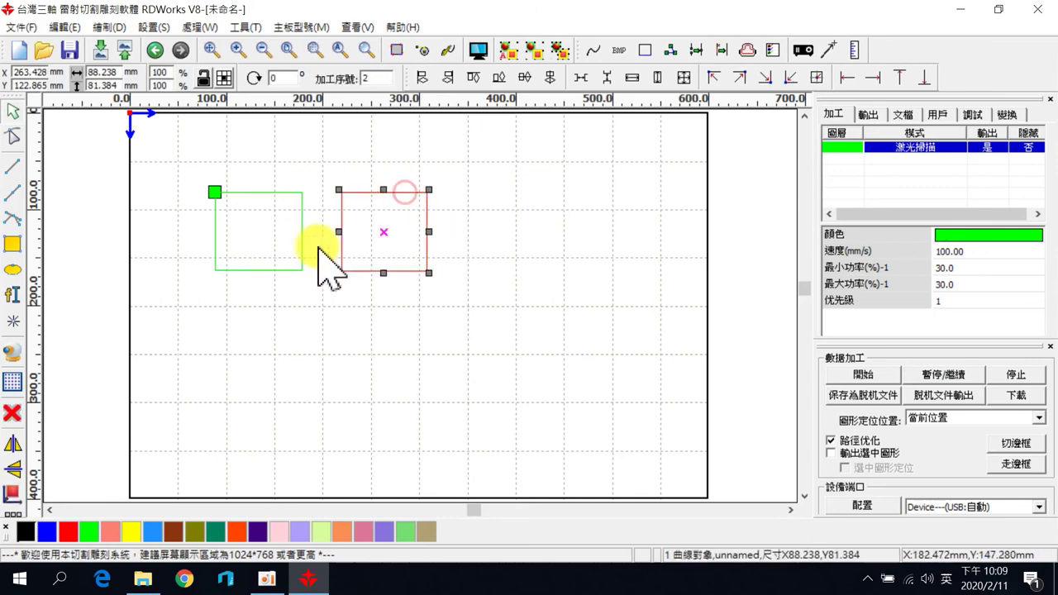
click(26, 532)
click(380, 234)
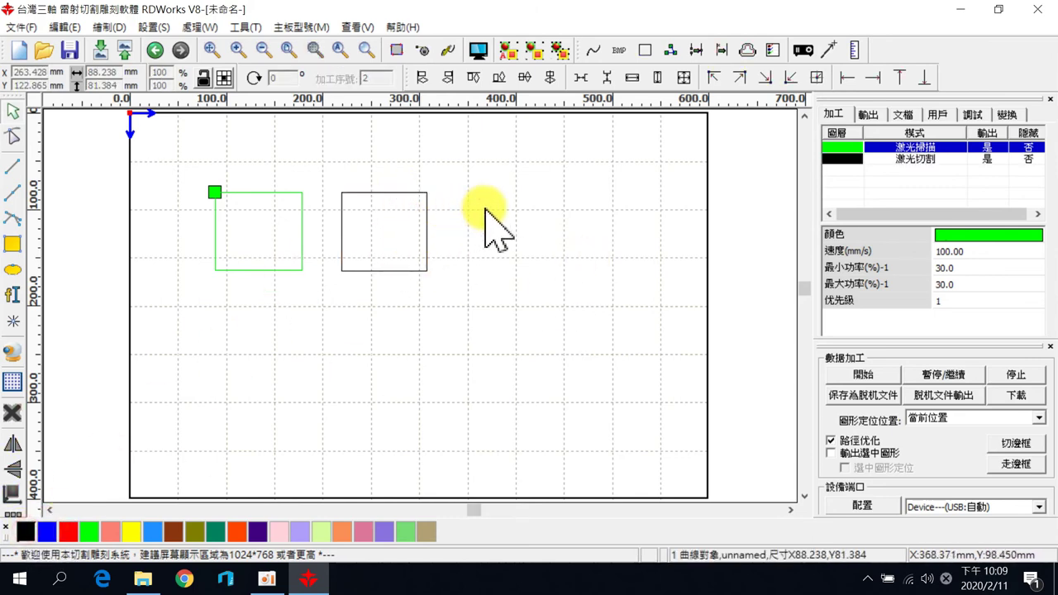
click(917, 146)
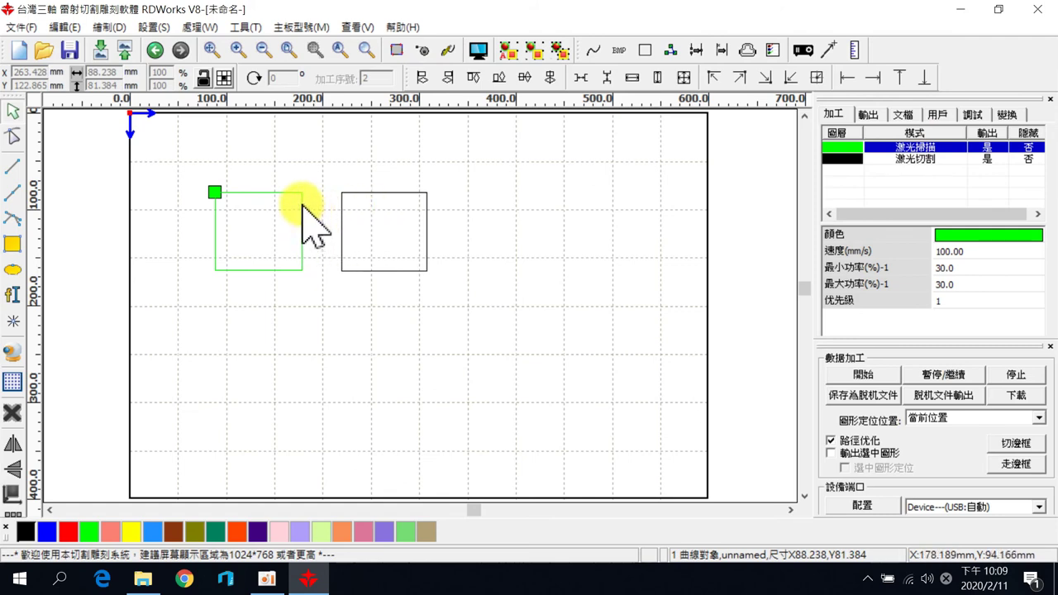
Enable the filled display of scan graphics (填充掃描圖形) and check the option's state
click(154, 28)
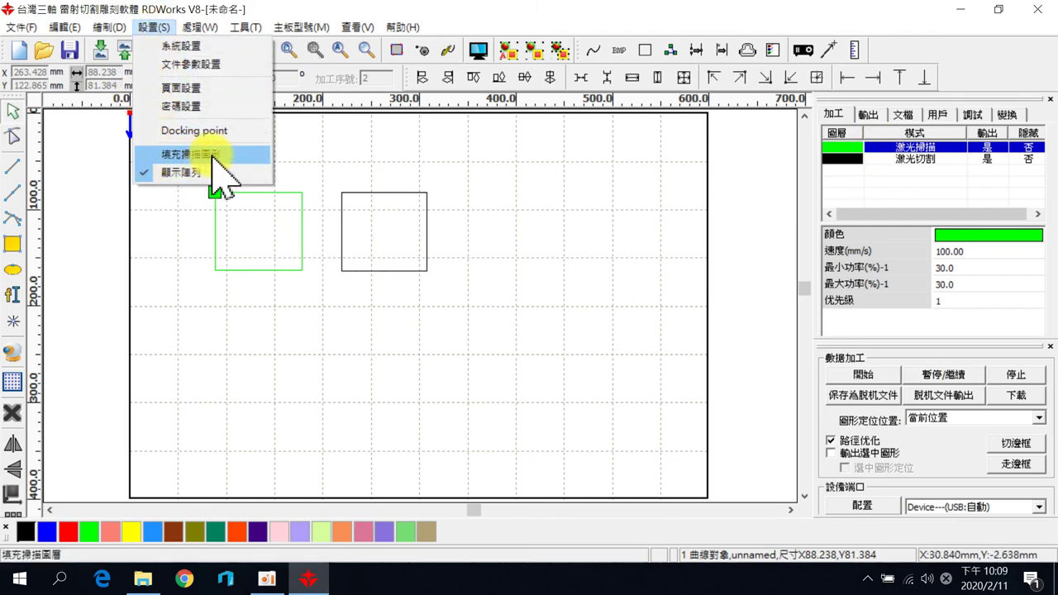
click(169, 155)
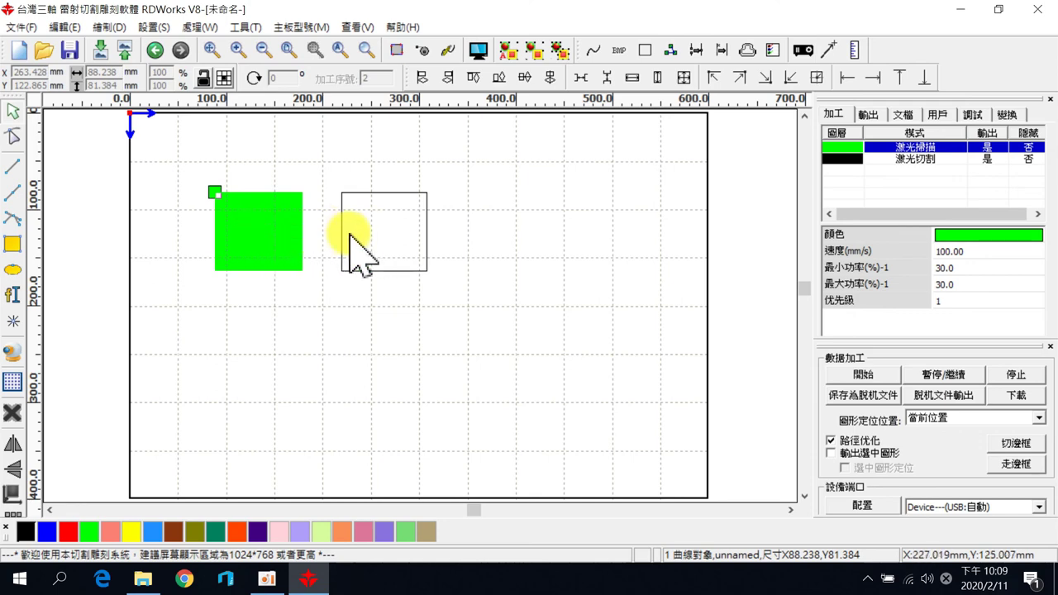
click(154, 27)
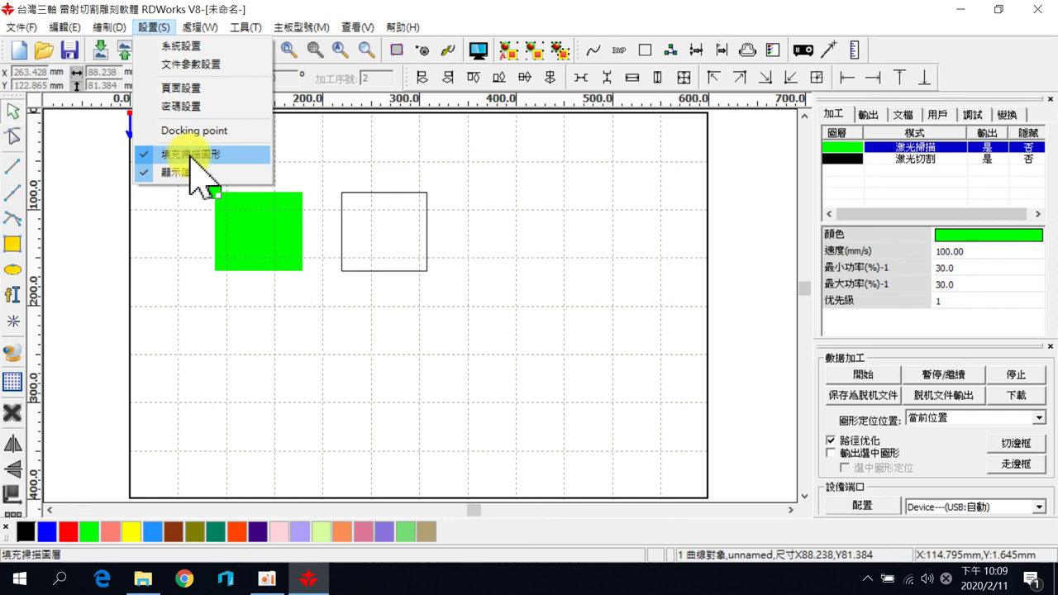
click(298, 165)
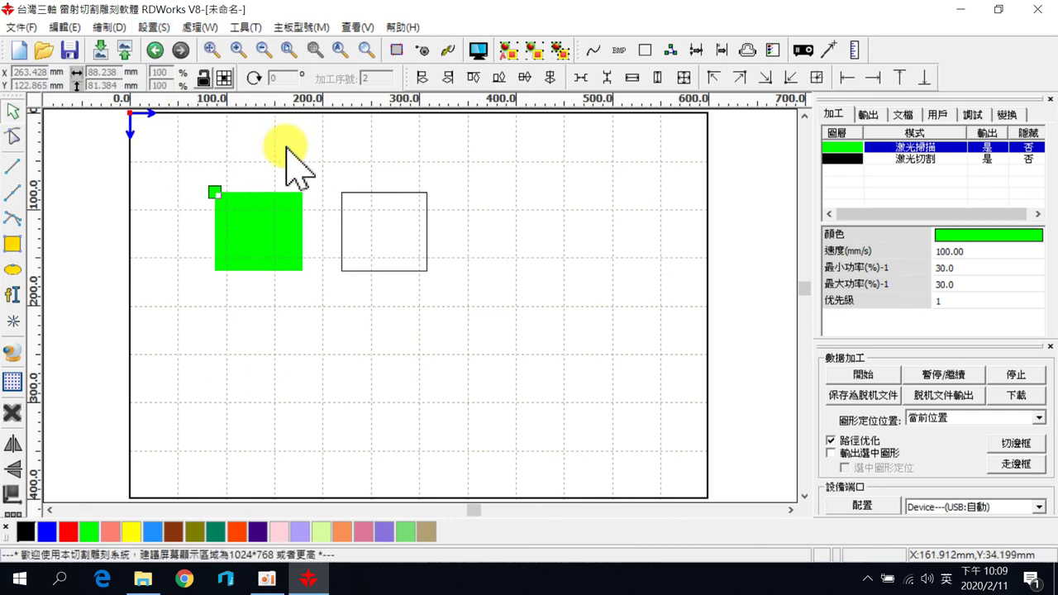